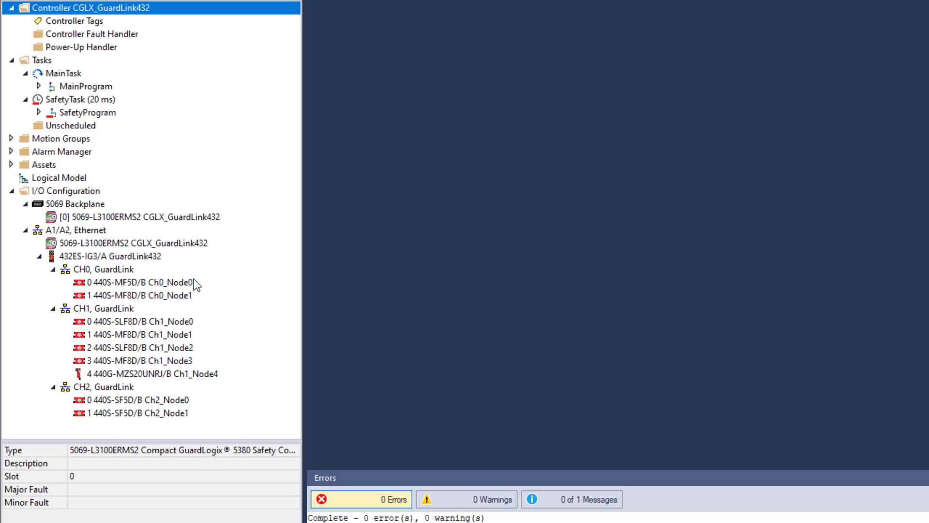
click(155, 263)
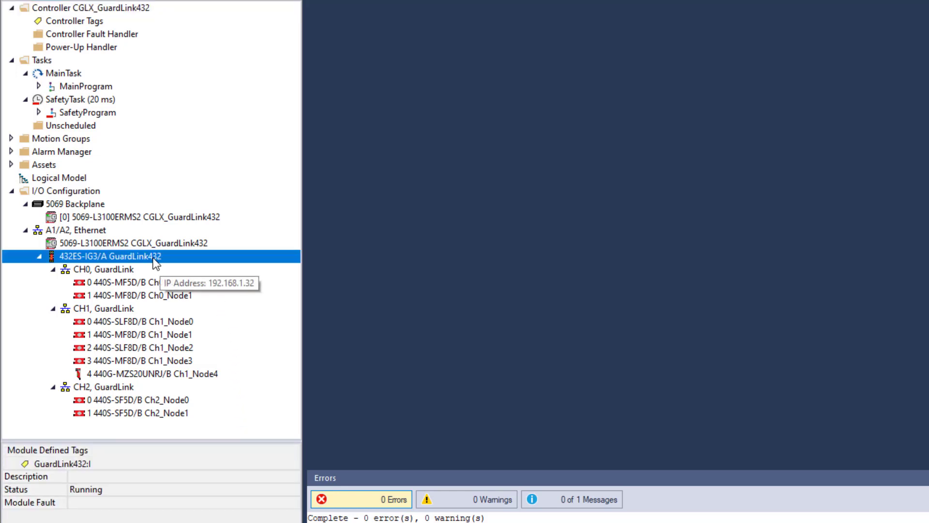
click(154, 286)
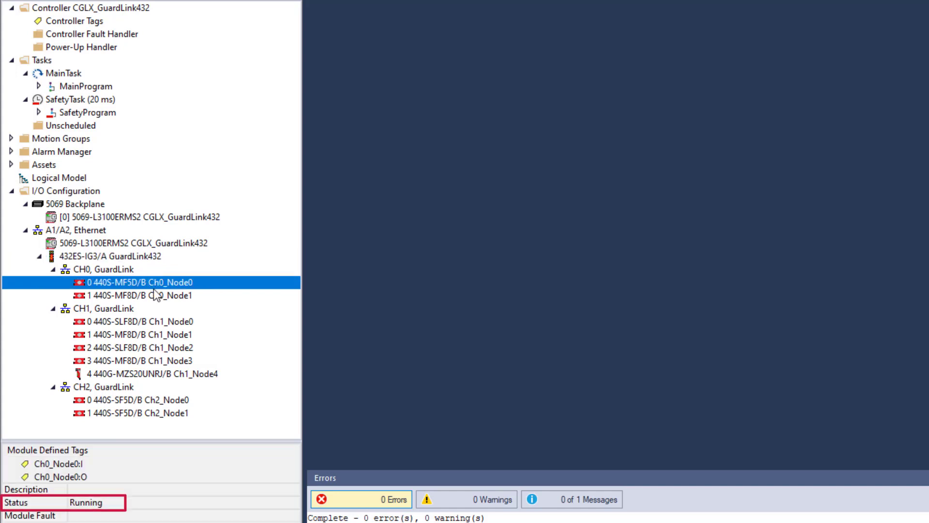
click(141, 323)
click(127, 400)
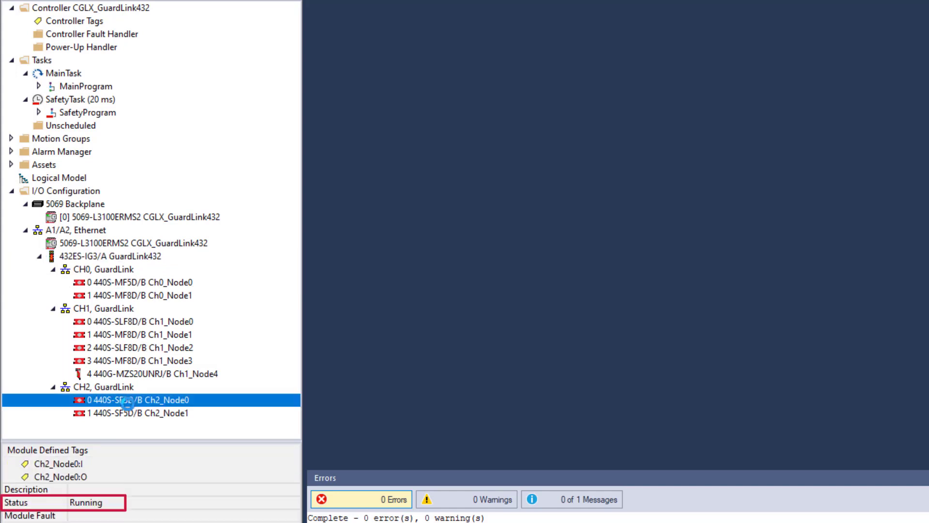
click(84, 21)
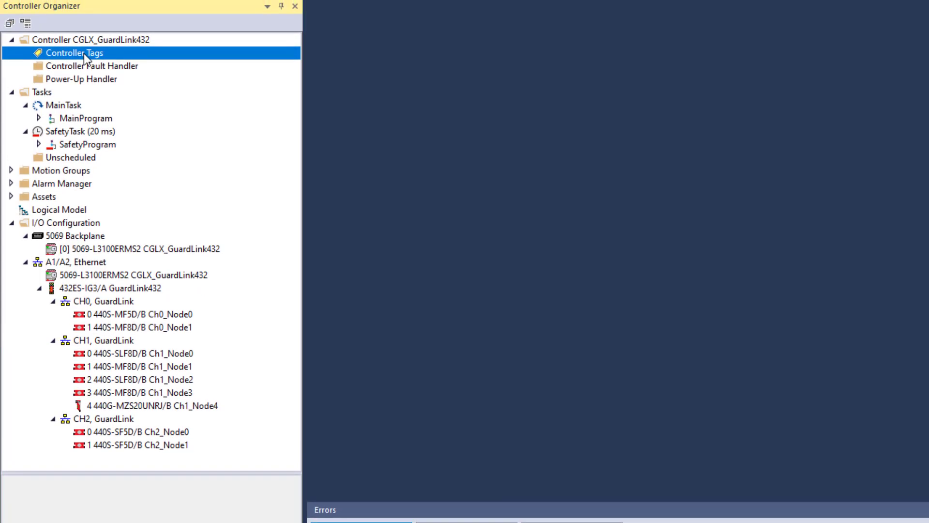
Step: Open the Controller Tags list and select GuardLink432:I, confirming its Safety class
double_click(83, 53)
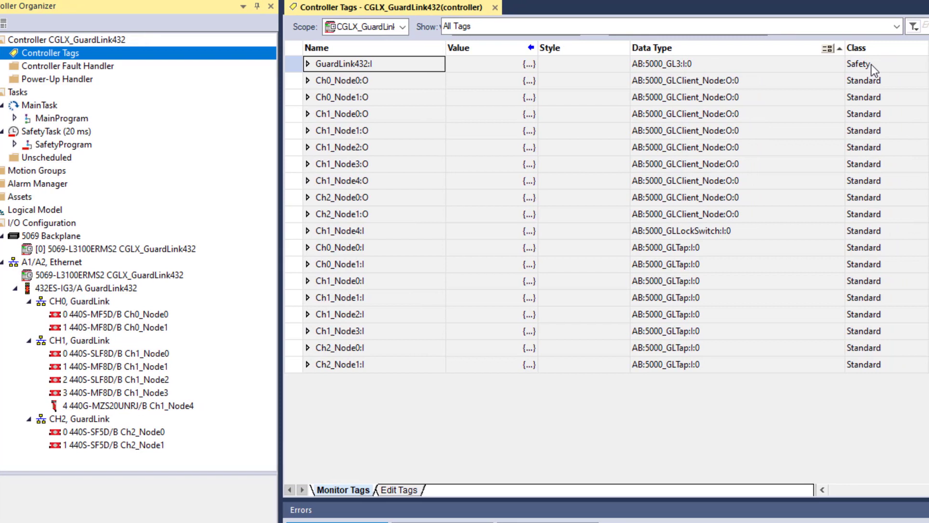
click(870, 65)
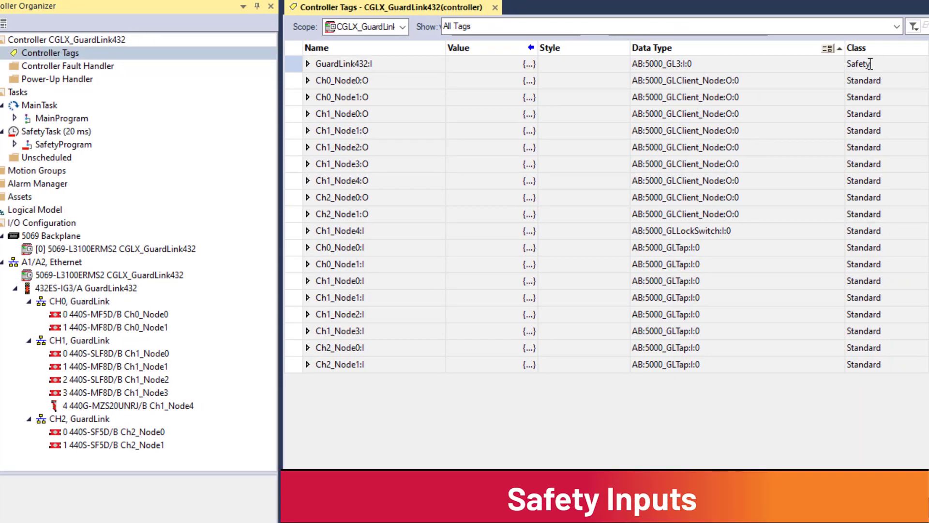
click(293, 64)
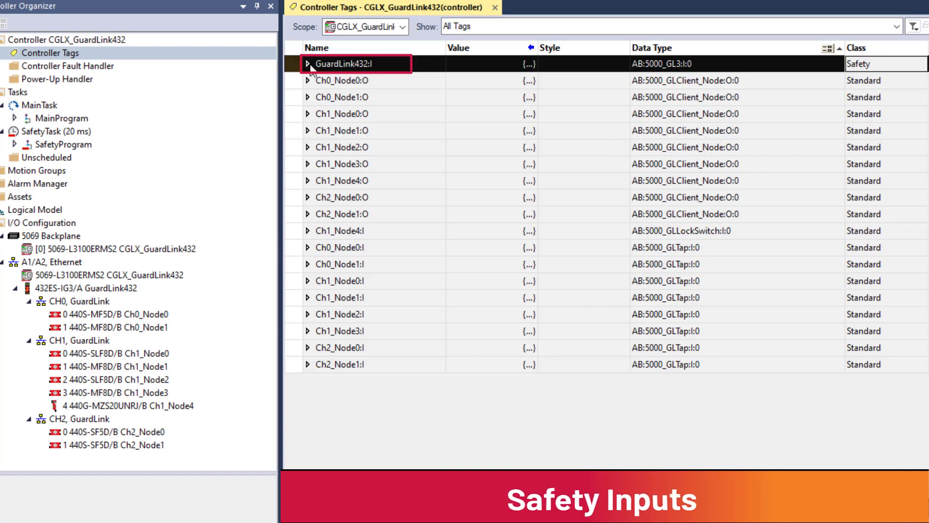
Step: Expand GuardLink432:I and widen the Name column so member names show in full
click(308, 65)
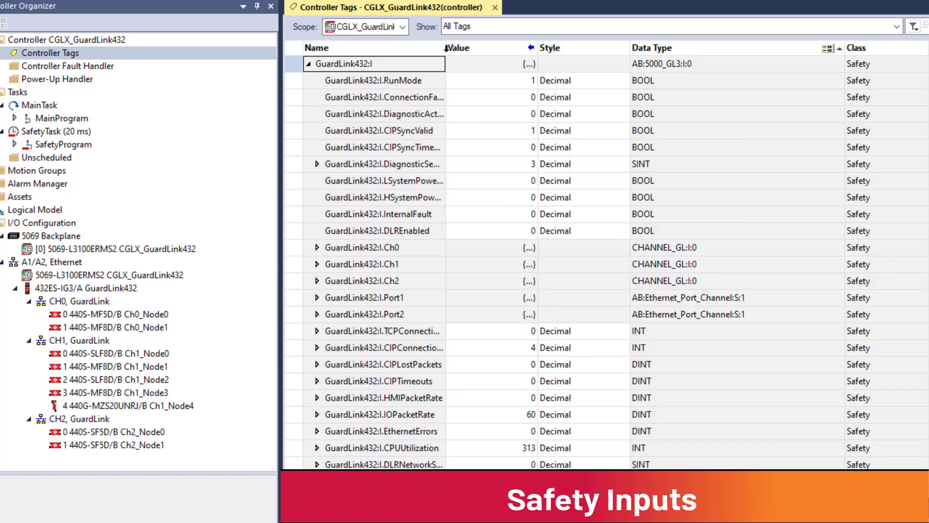
drag(465, 47, 566, 47)
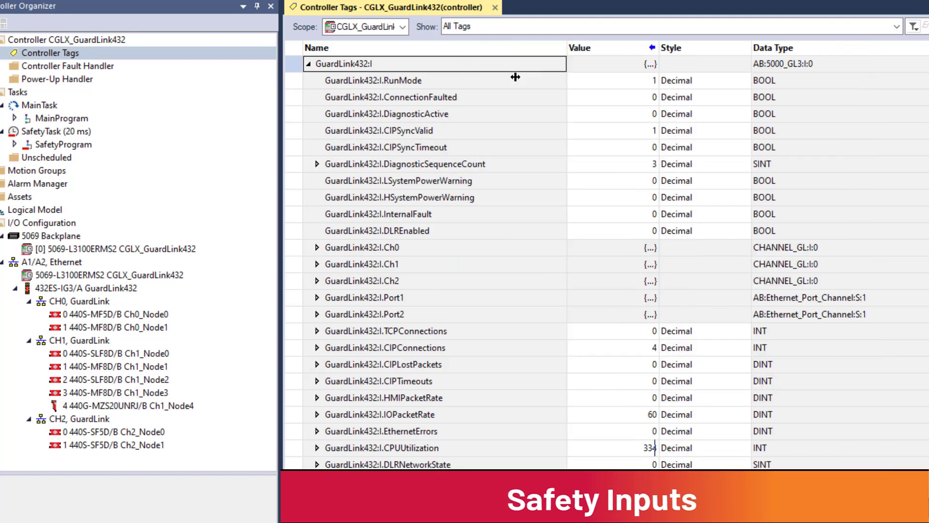
scroll(407, 102, down, 2)
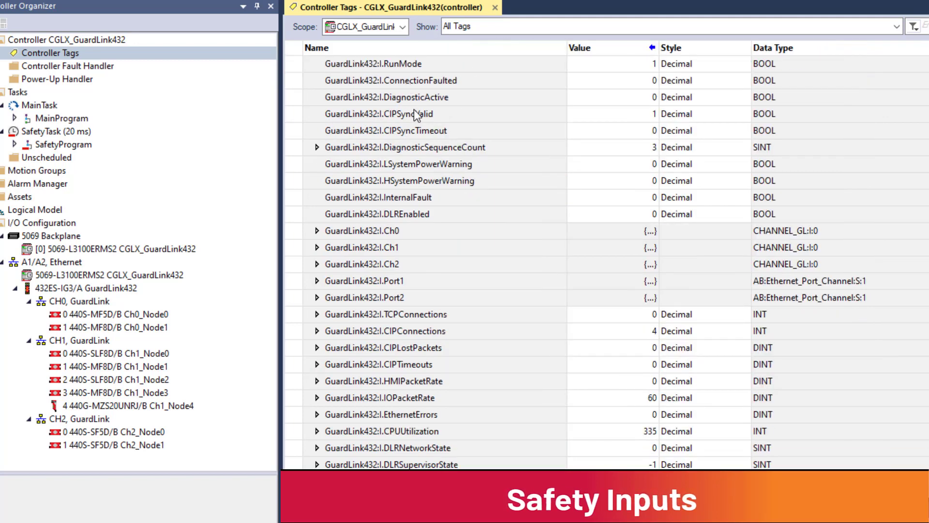
scroll(419, 134, down, 1)
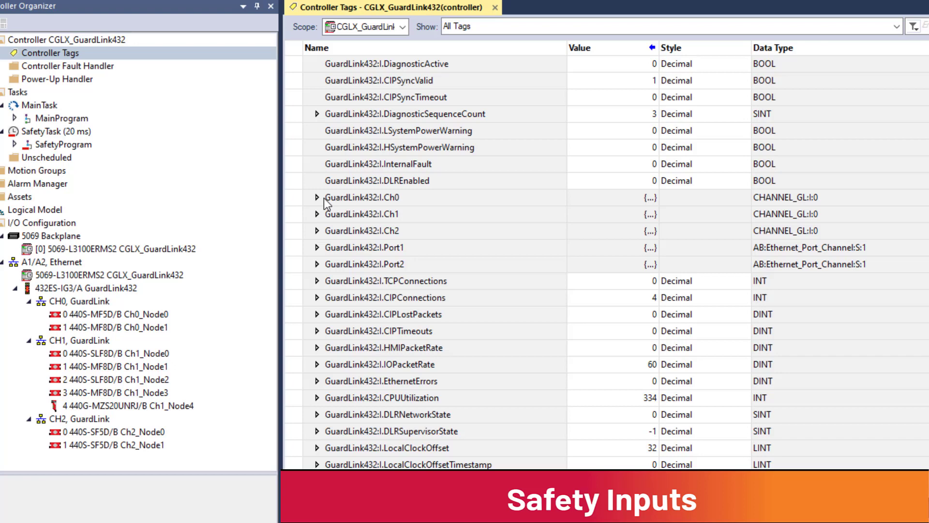
Step: Expand channels Ch0, Ch1 and Ch2 to reveal their Status and diagnostic members
click(317, 197)
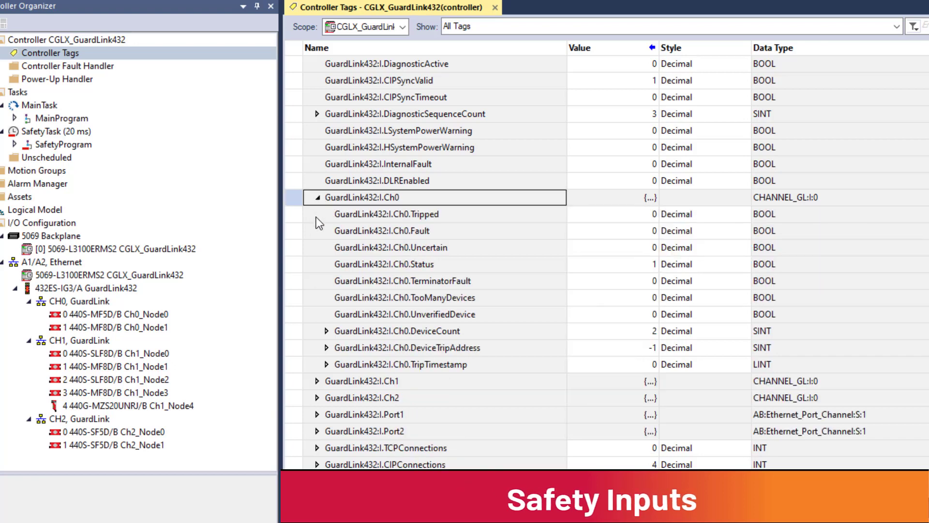
scroll(328, 274, down, 2)
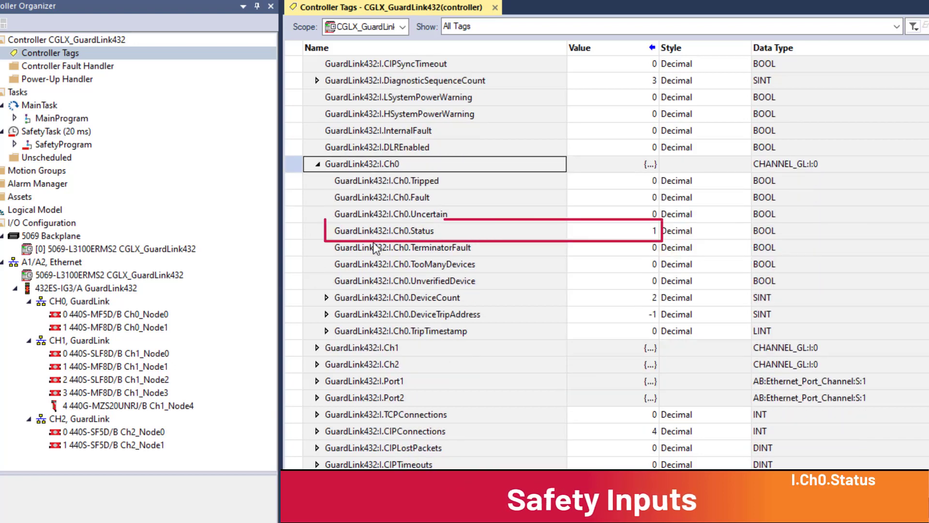
click(318, 348)
scroll(295, 357, down, 4)
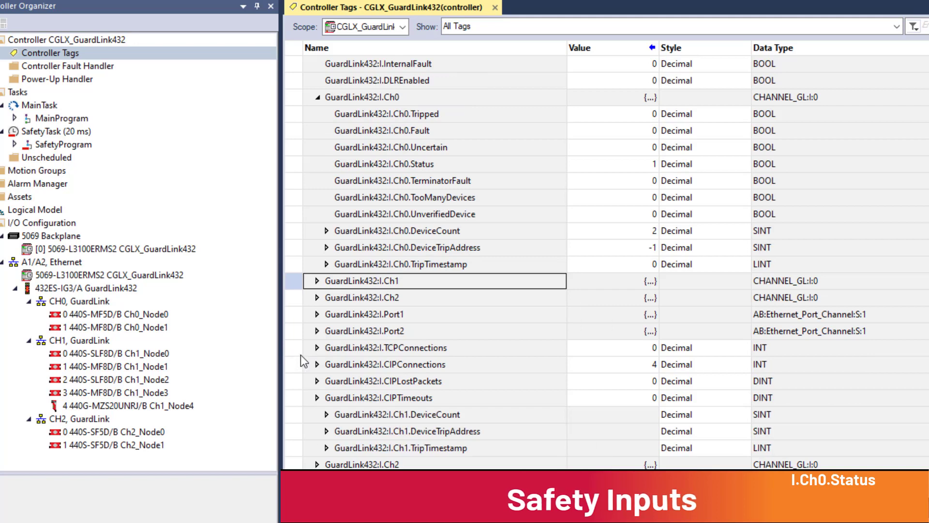
scroll(301, 361, down, 4)
scroll(301, 361, down, 2)
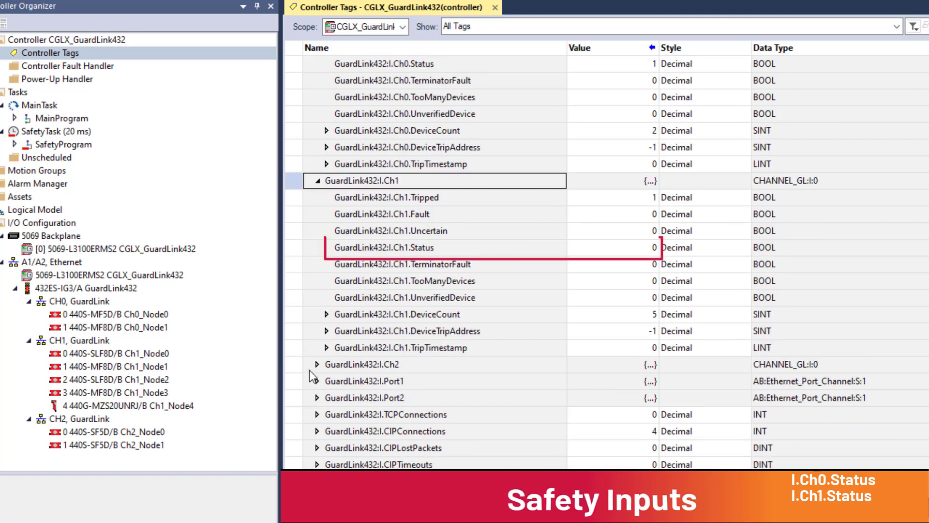
click(317, 364)
scroll(318, 367, down, 5)
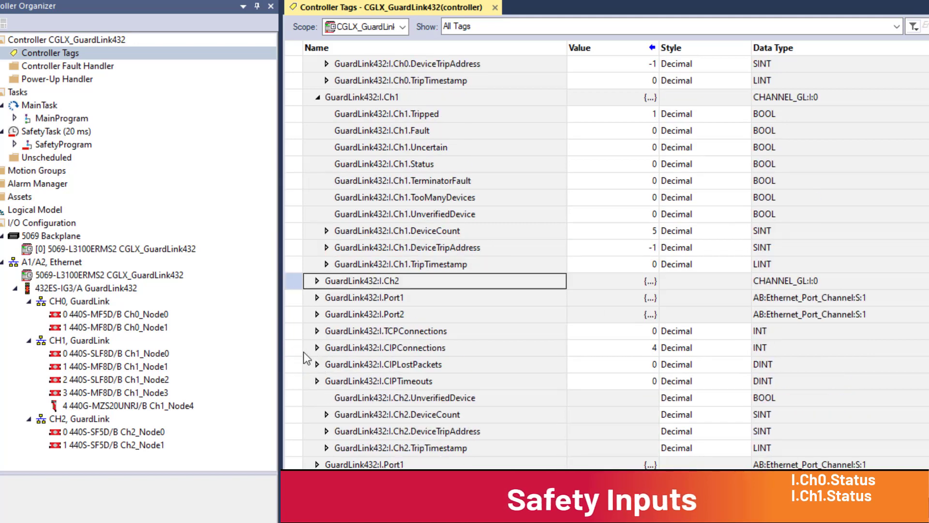
key(Right)
scroll(304, 356, down, 1)
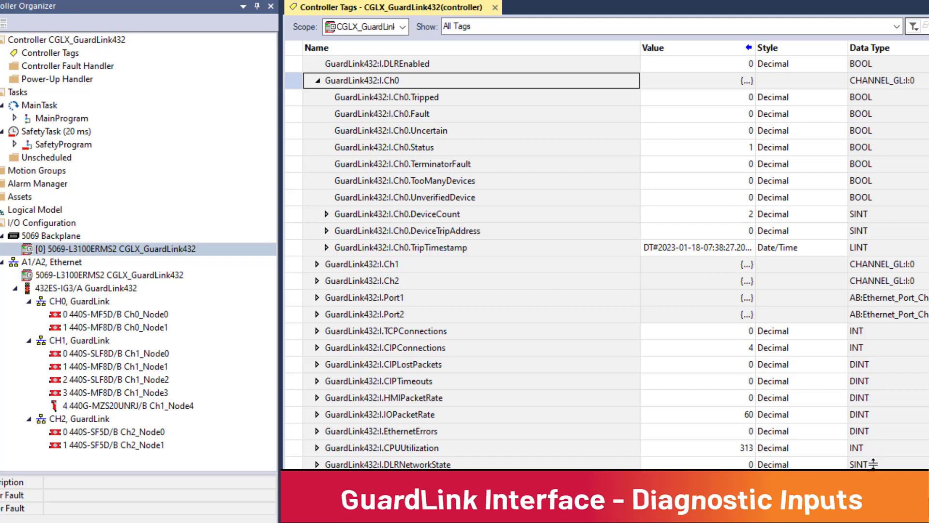
Step: Scroll back up to GuardLink432:I showing RunMode 1, CIPSyncValid 1 and DiagnosticSequenceCount 20
scroll(310, 73, up, 4)
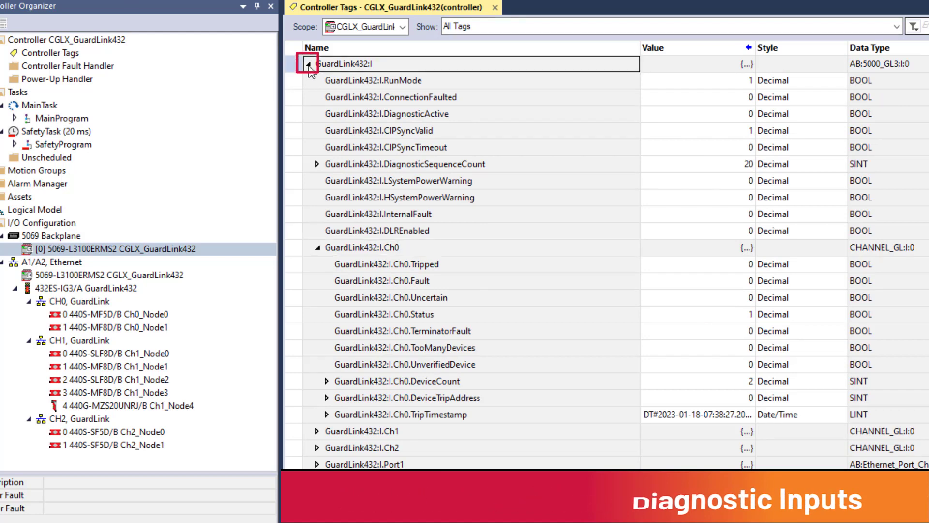
Step: Collapse GuardLink432:I and sort the controller tags alphabetically by Name
click(308, 69)
click(308, 64)
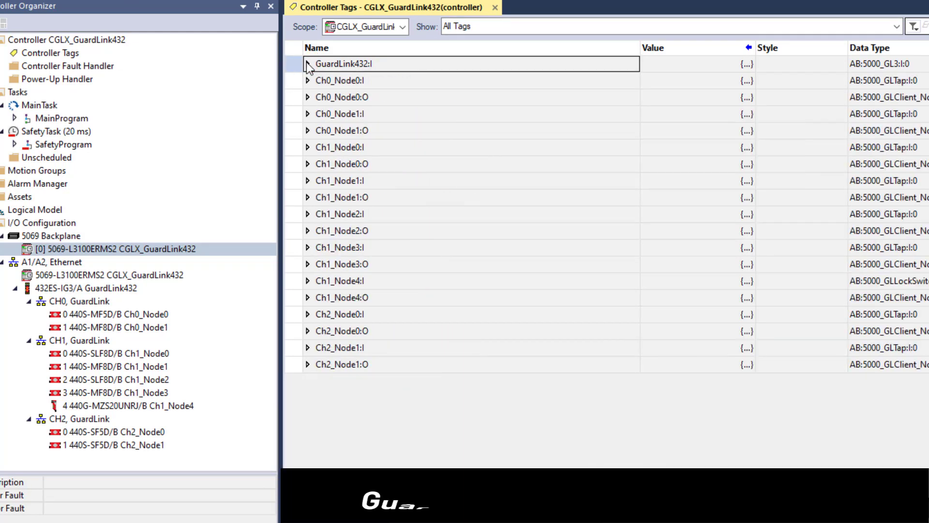
click(387, 48)
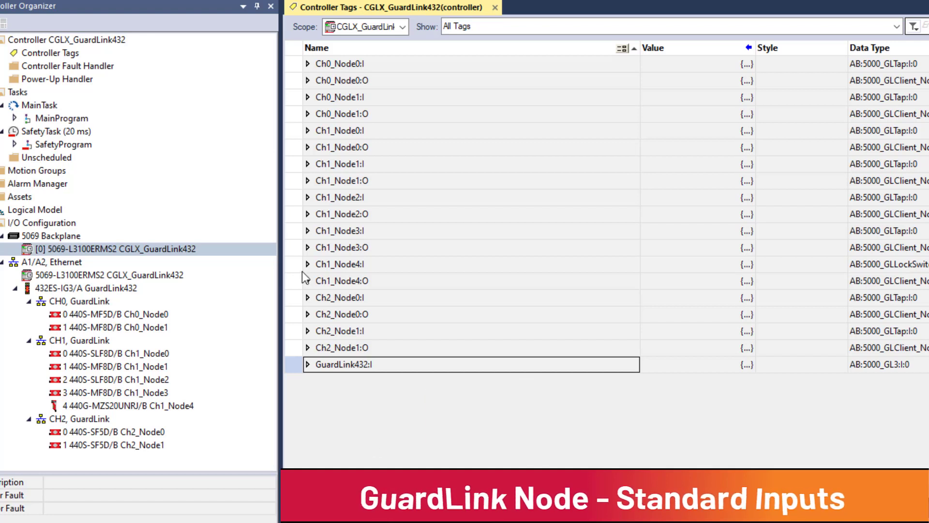
click(307, 98)
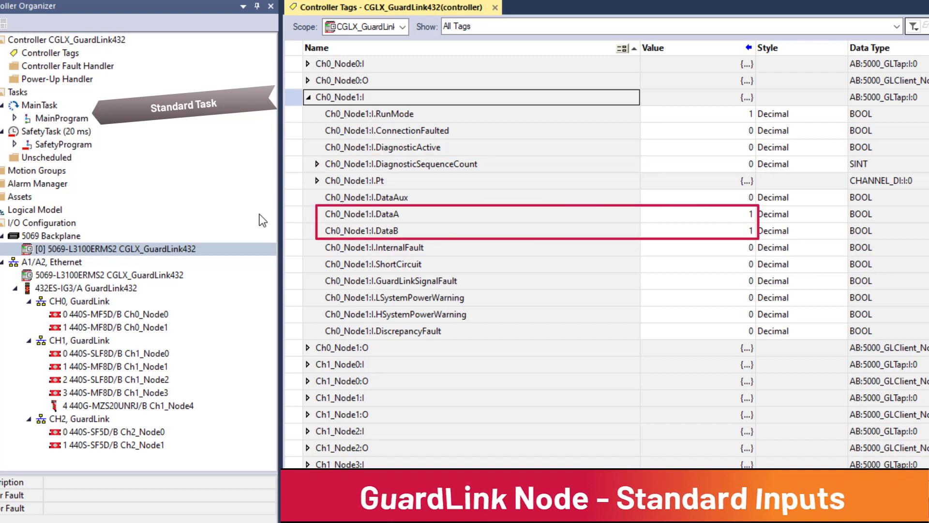
click(319, 186)
key(Right)
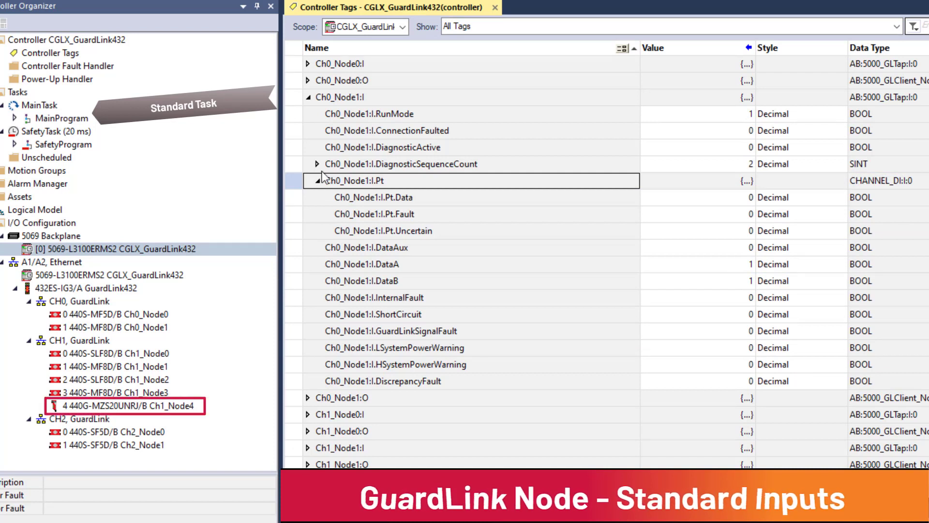
click(307, 98)
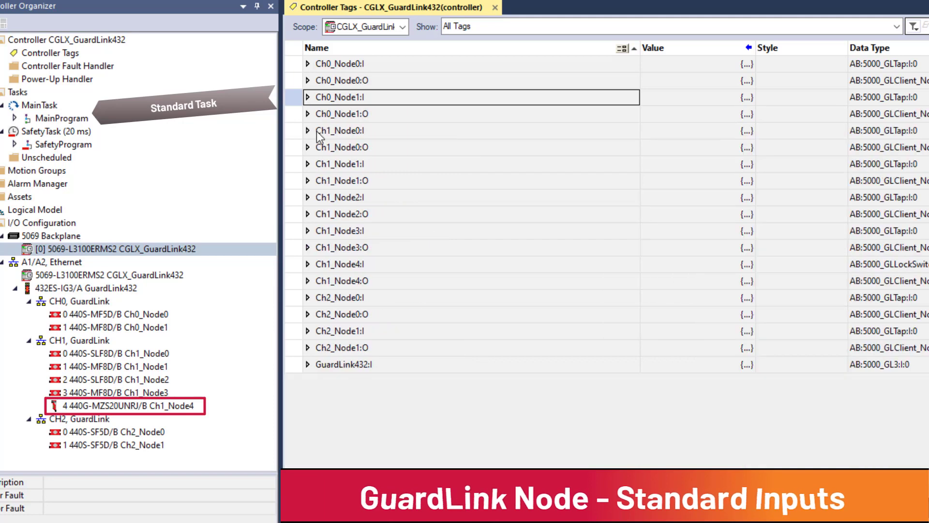
Step: Expand Ch1_Node4:I to show its DoorClosed, DoorLocked and fault inputs
click(308, 264)
click(308, 265)
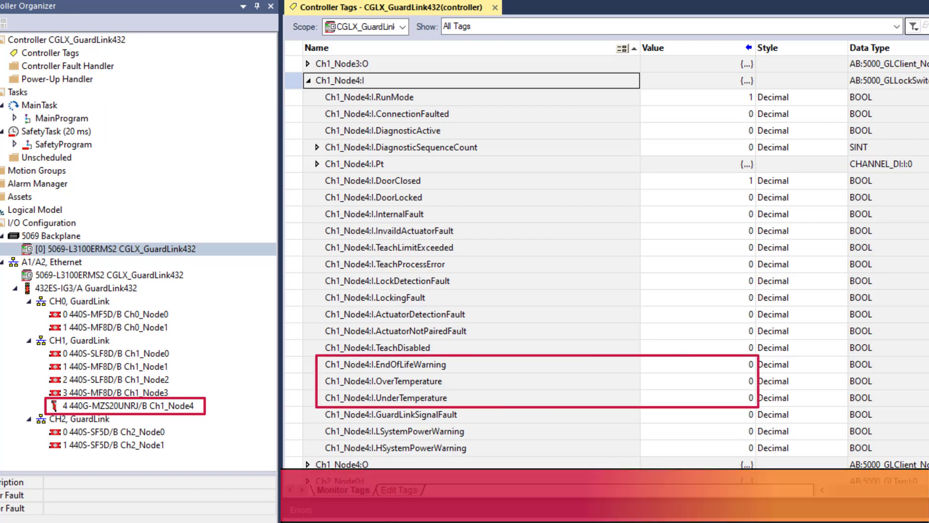
click(309, 64)
Step: Expand Ch1_Node3:O to show its Lock and Unlock outputs at 0
click(307, 64)
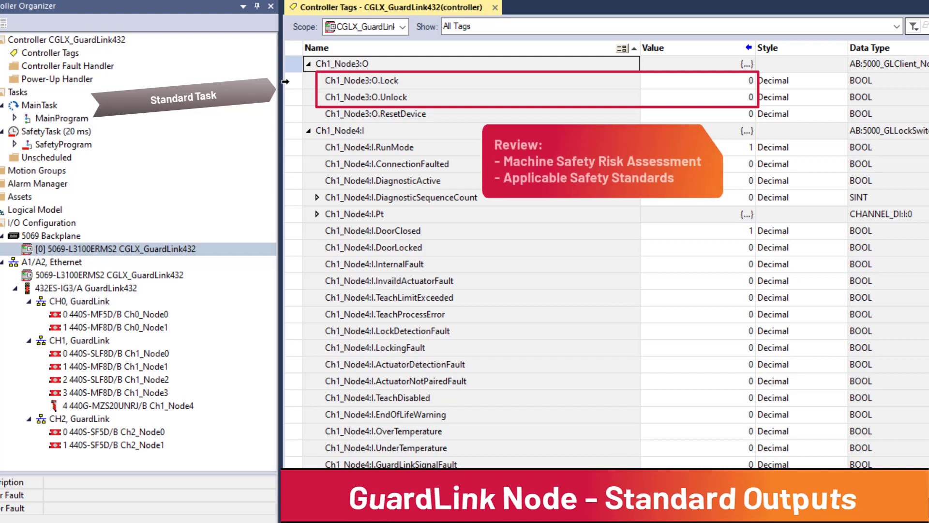
click(283, 80)
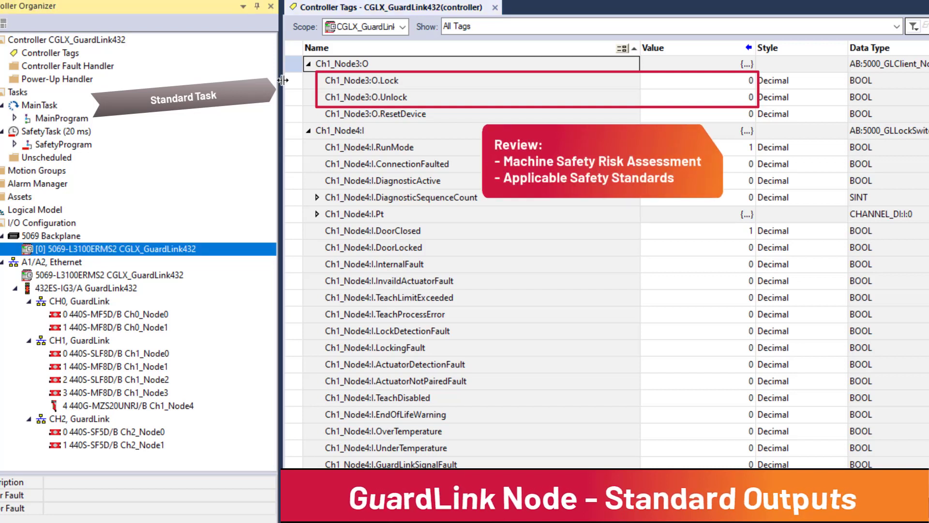